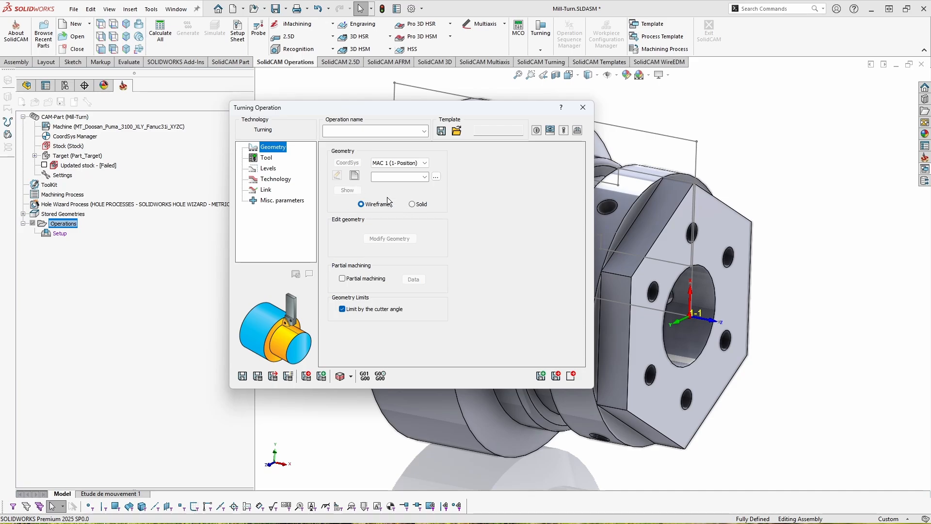
# - Open a new geometry definition for the turning operation, keeping the name contour3 and the Default configuration
pyautogui.click(351, 176)
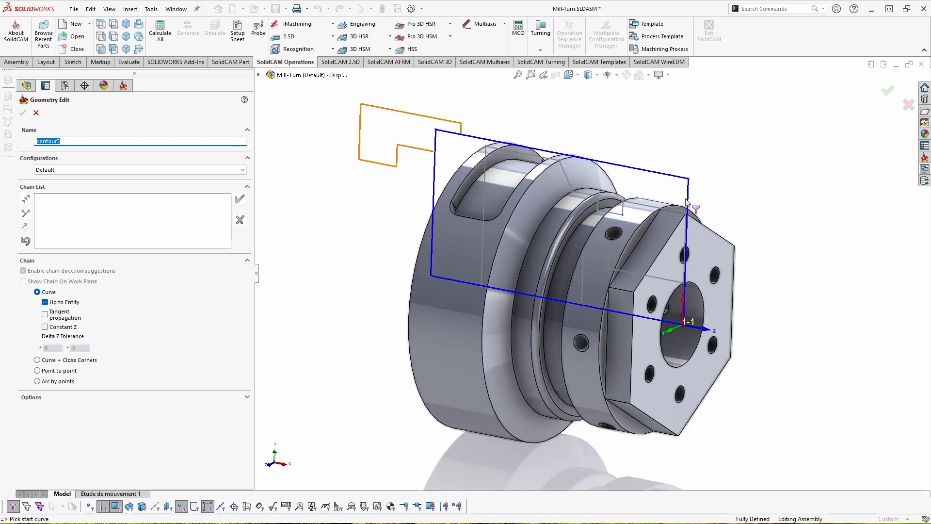
pyautogui.click(78, 141)
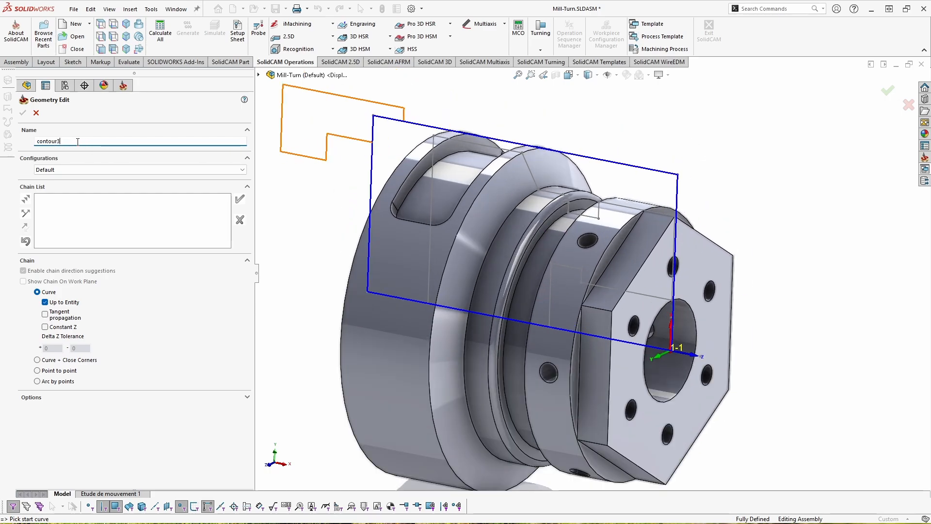
pyautogui.moveTo(83, 142); pyautogui.dragTo(38, 141)
pyautogui.click(64, 169)
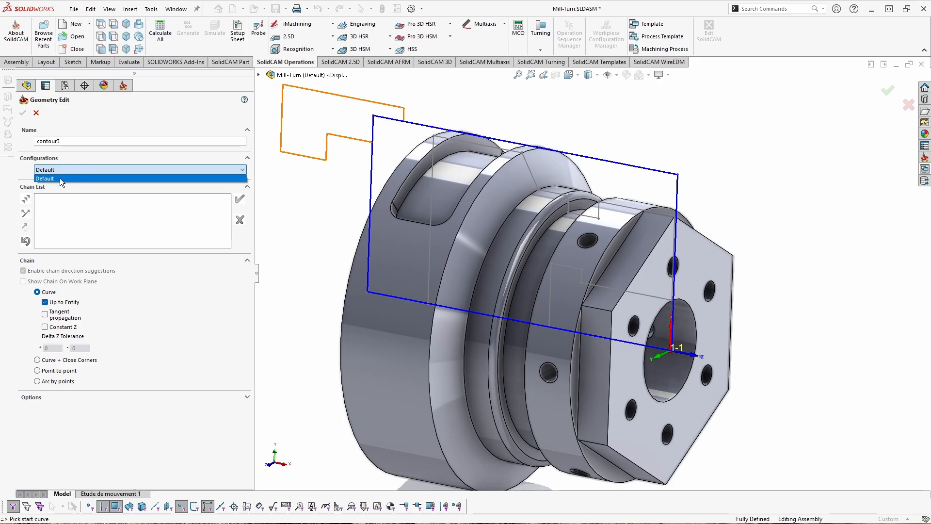
pyautogui.click(59, 179)
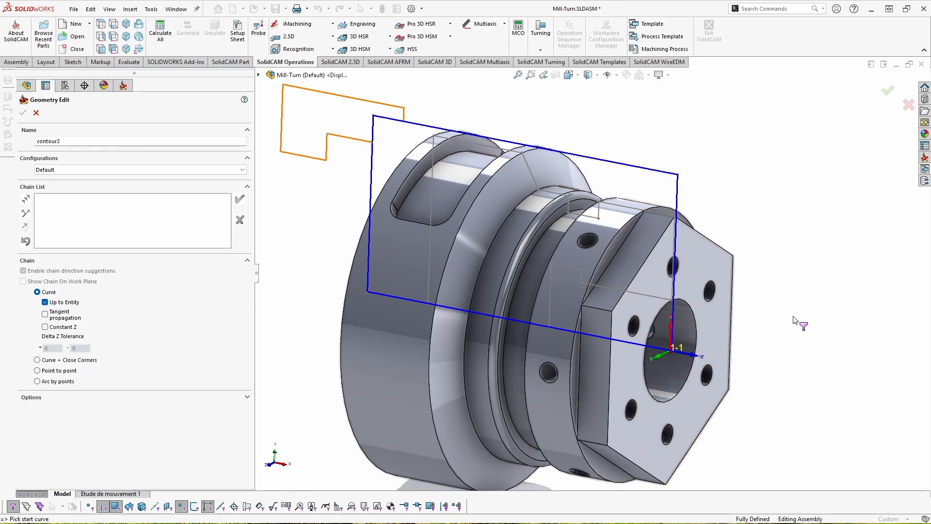
pyautogui.scroll(2, 691, 221)
pyautogui.scroll(-2, 567, 282)
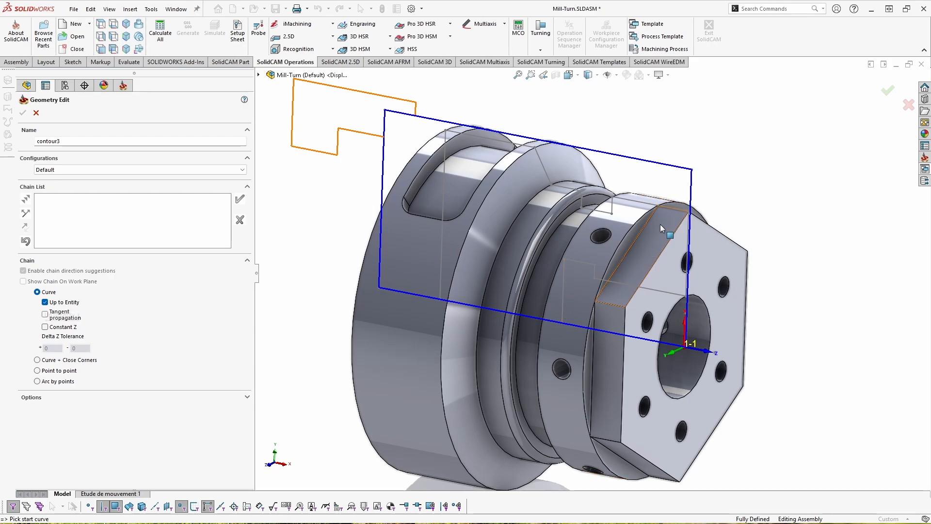
pyautogui.scroll(-3, 670, 212)
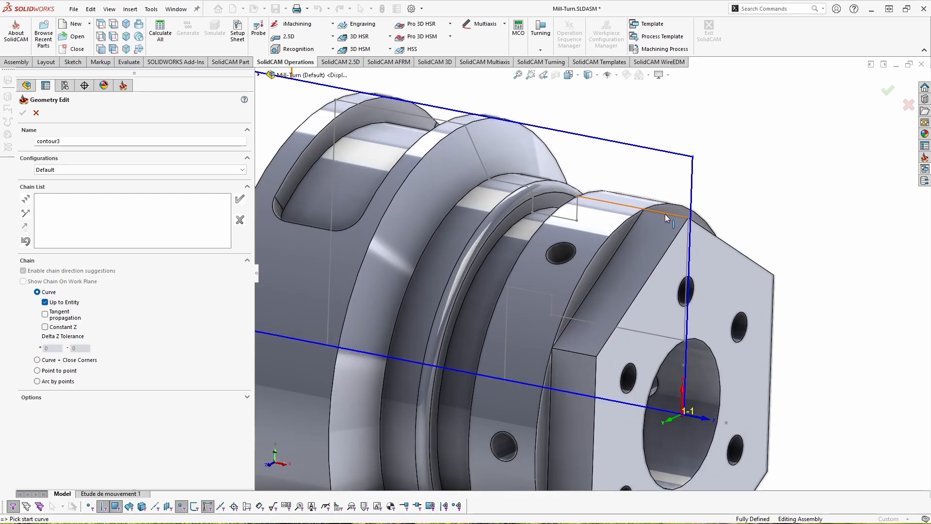
pyautogui.scroll(-3, 665, 214)
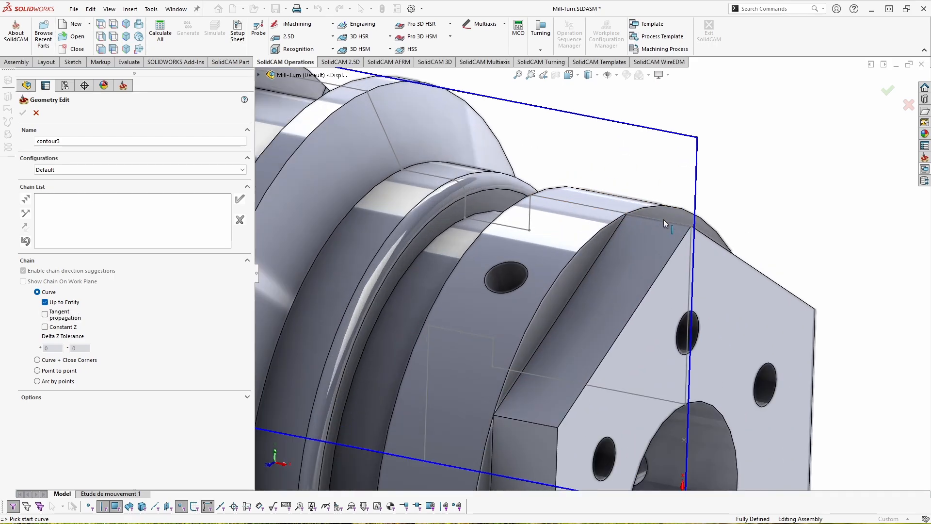
pyautogui.click(688, 235)
pyautogui.scroll(-2, 681, 240)
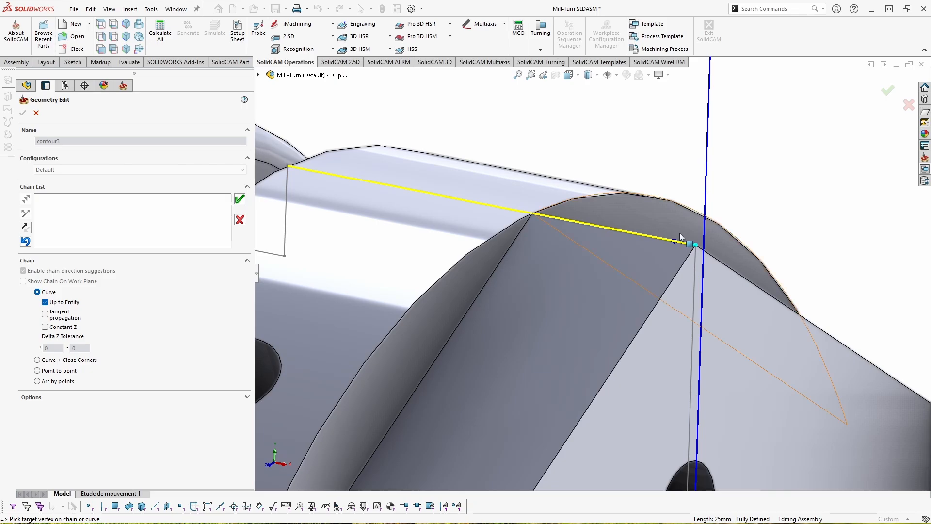
pyautogui.scroll(2, 688, 245)
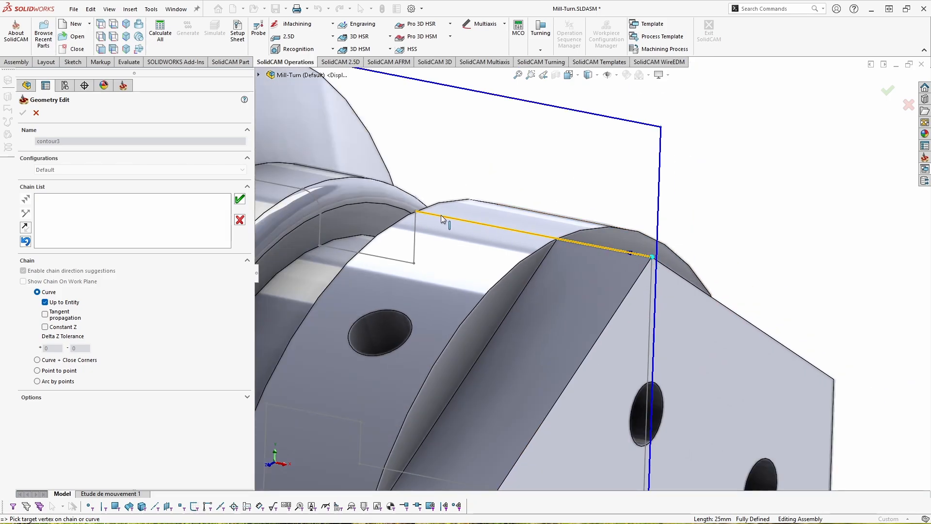
pyautogui.click(240, 220)
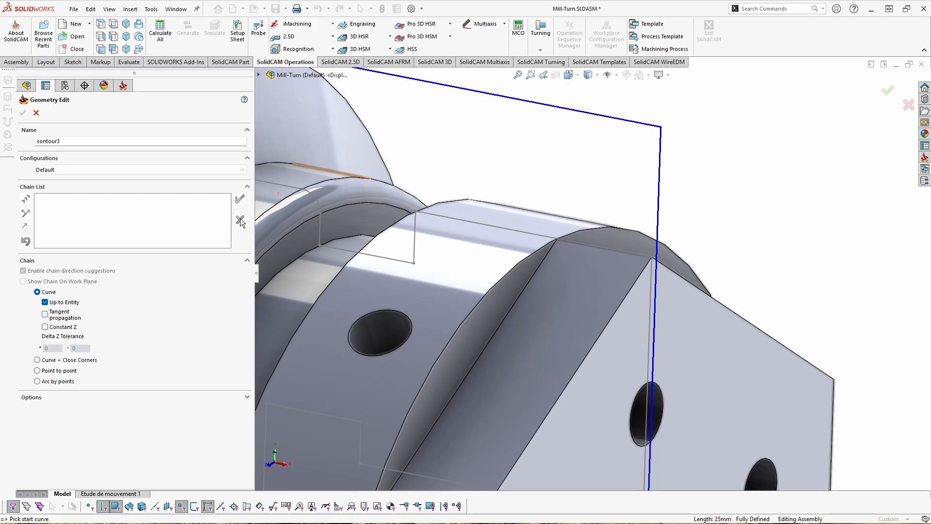
pyautogui.click(422, 214)
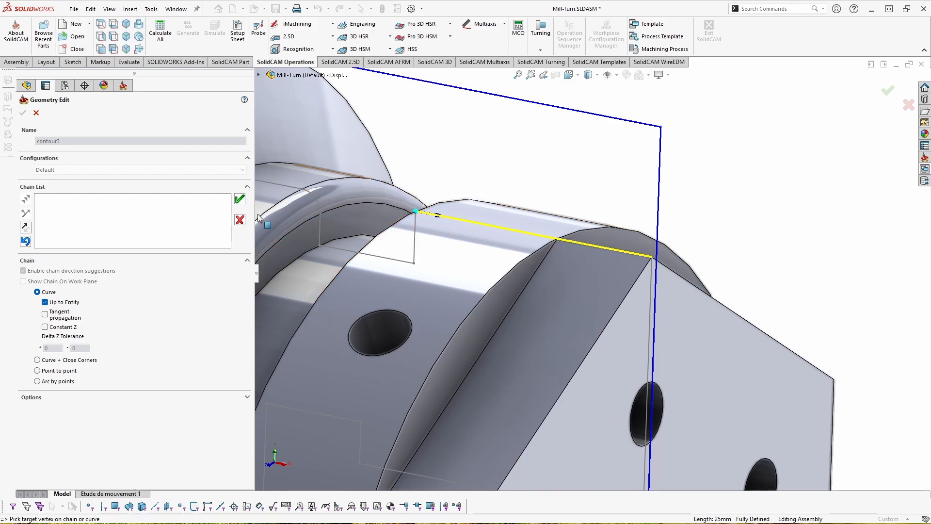
pyautogui.click(240, 220)
# - Chain the turning profile from the hexagon's top corner back along the shoulders to the large diameter's edge and accept the chain
pyautogui.scroll(3, 591, 267)
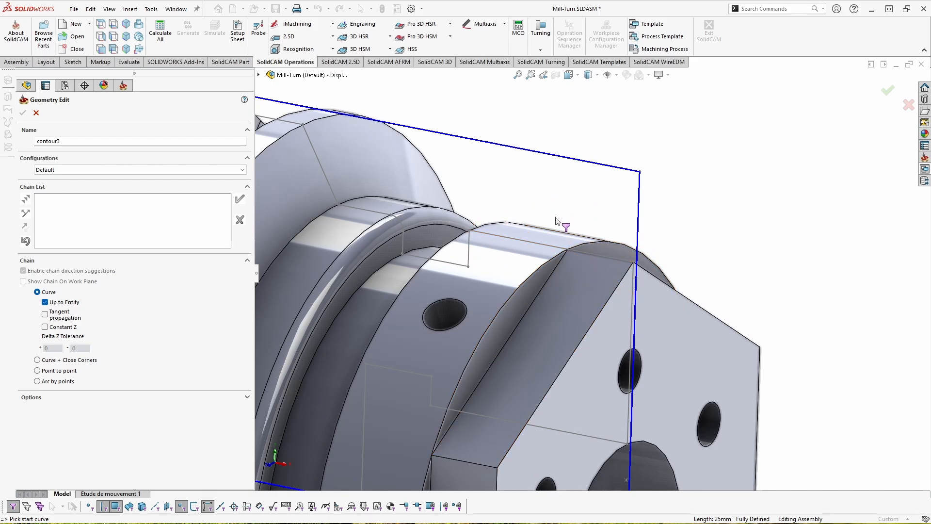
pyautogui.click(622, 260)
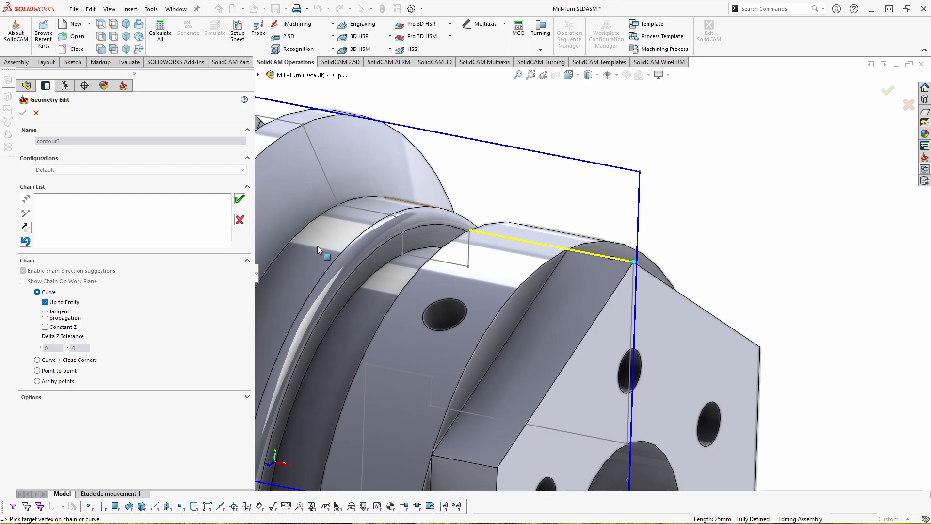
pyautogui.click(313, 153)
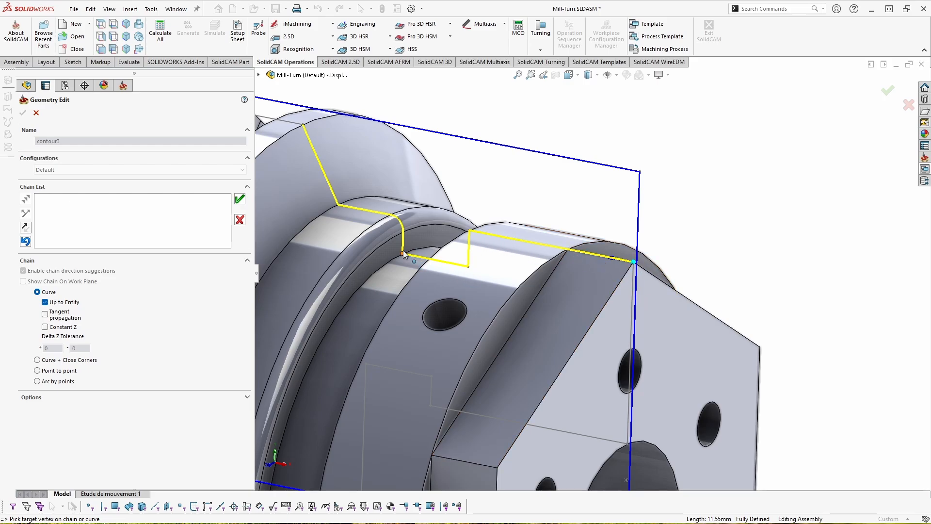
pyautogui.click(320, 160)
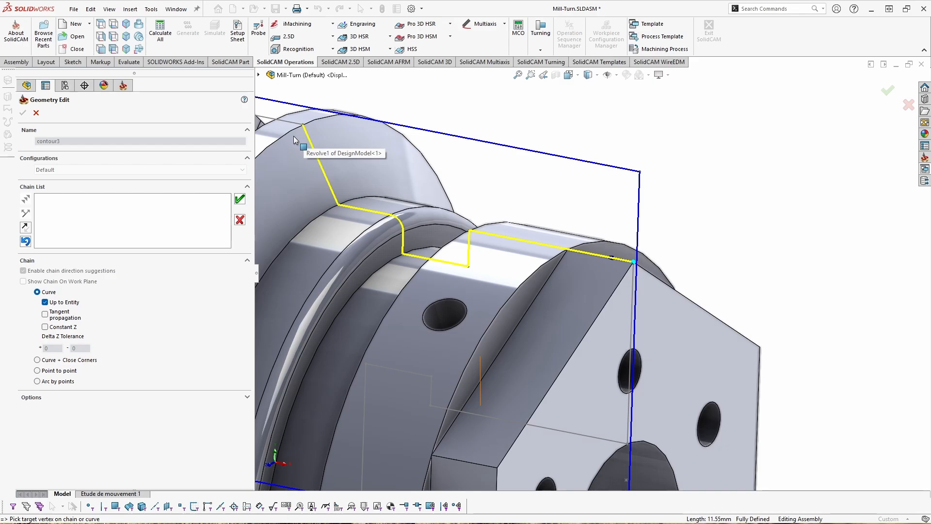
pyautogui.click(239, 199)
# - Reverse the direction of the chain and delete it from the chain list
pyautogui.scroll(1, 585, 261)
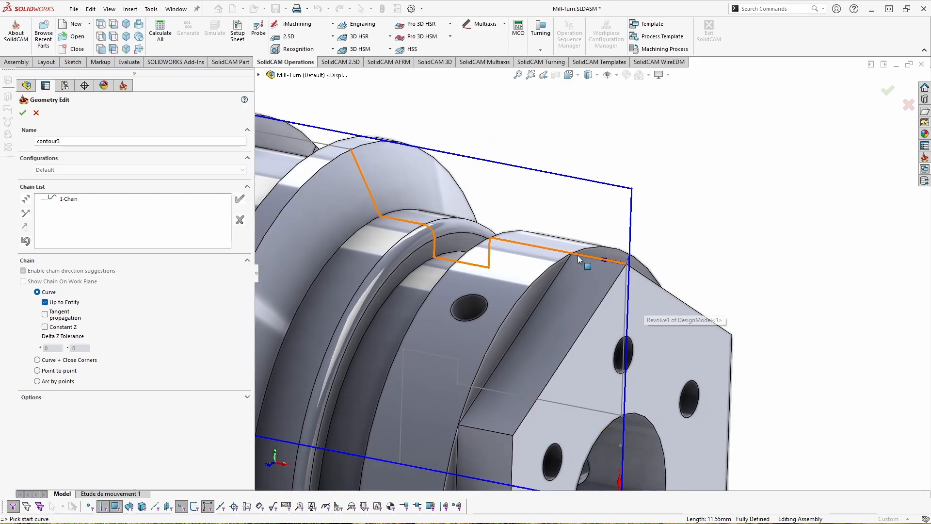
pyautogui.scroll(-2, 582, 257)
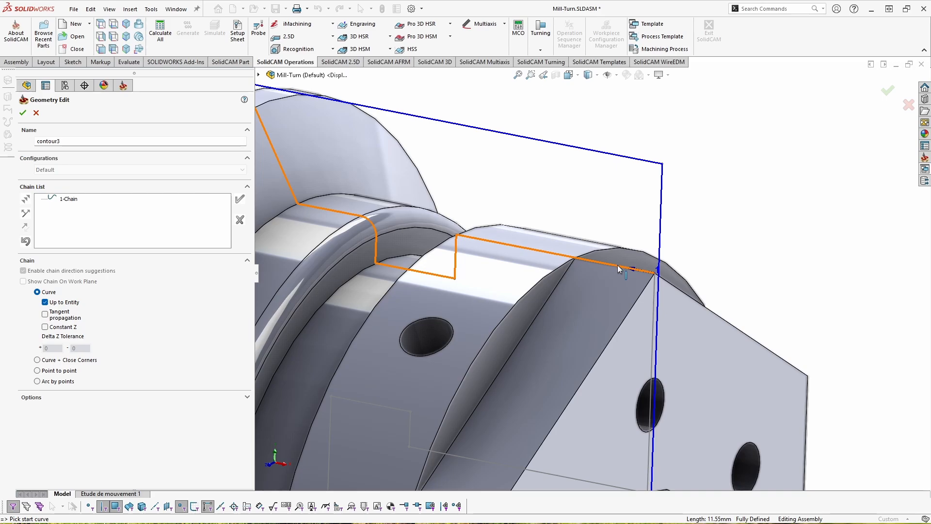
pyautogui.scroll(2, 624, 268)
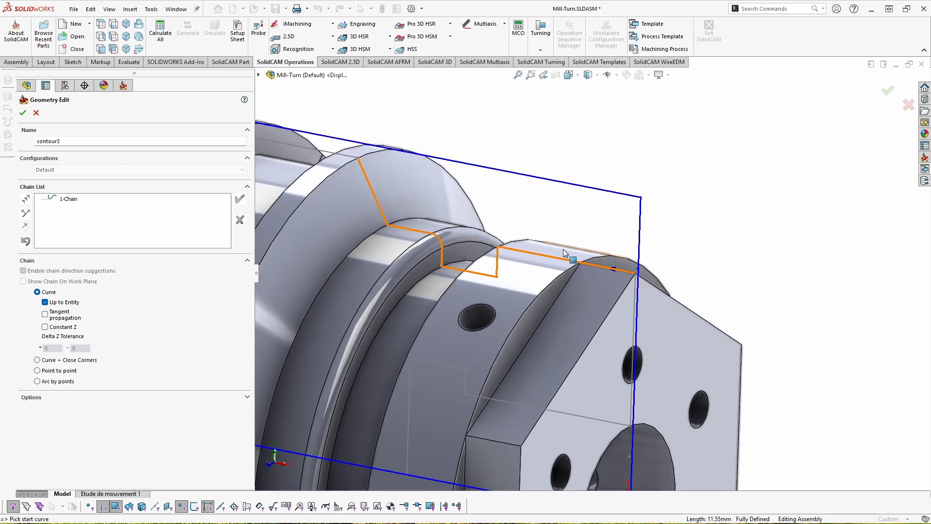
pyautogui.rightClick(72, 199)
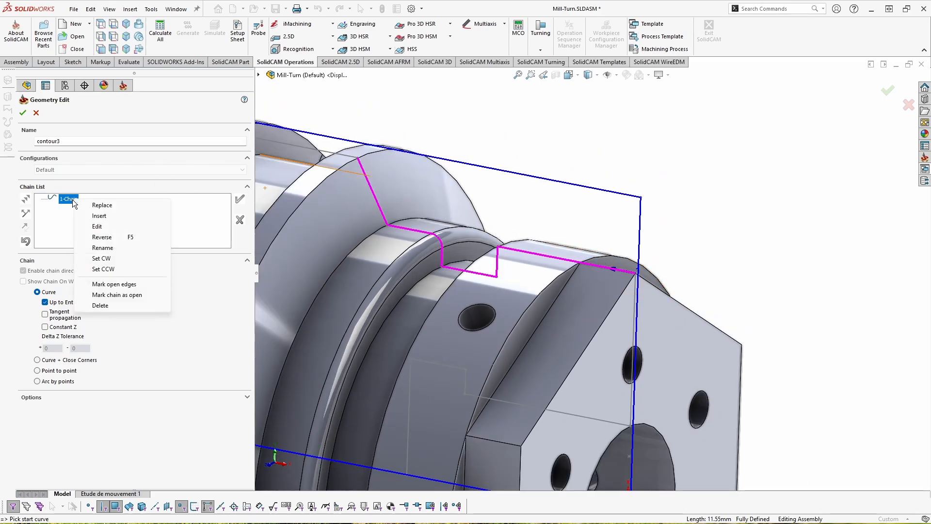
pyautogui.click(107, 237)
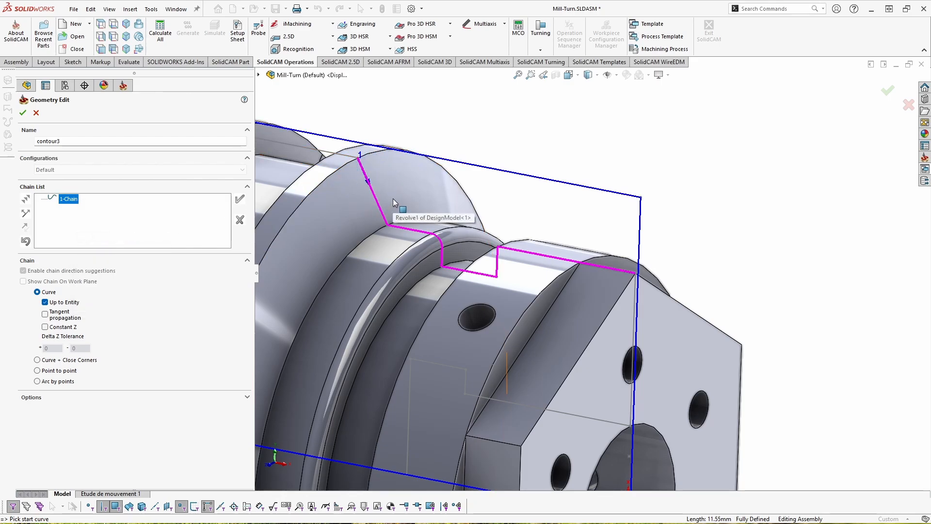
pyautogui.rightClick(78, 190)
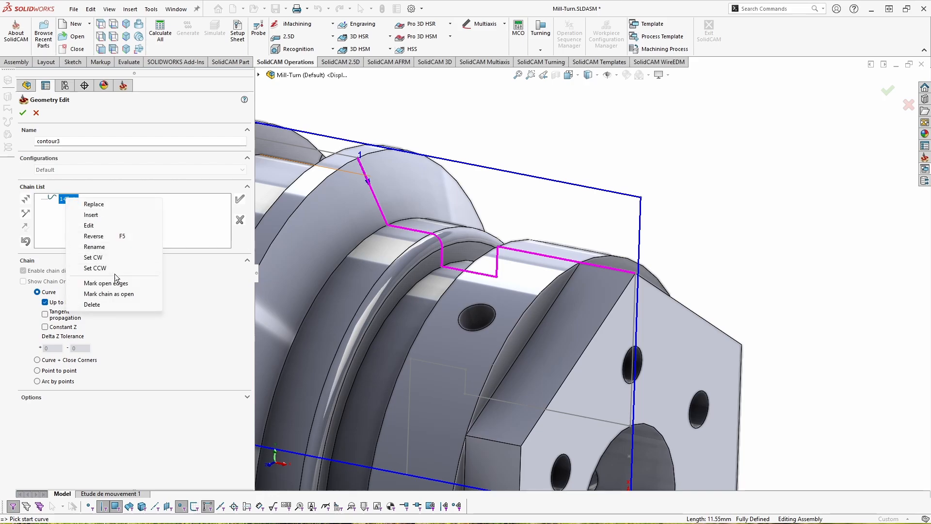
pyautogui.click(110, 301)
# - Enable the Tangent propagation chaining option
pyautogui.click(378, 169)
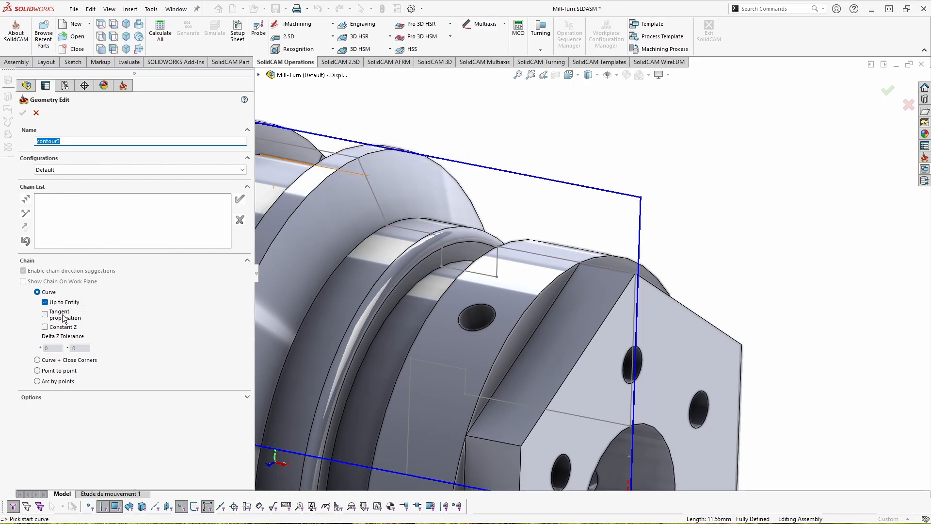
pyautogui.click(62, 316)
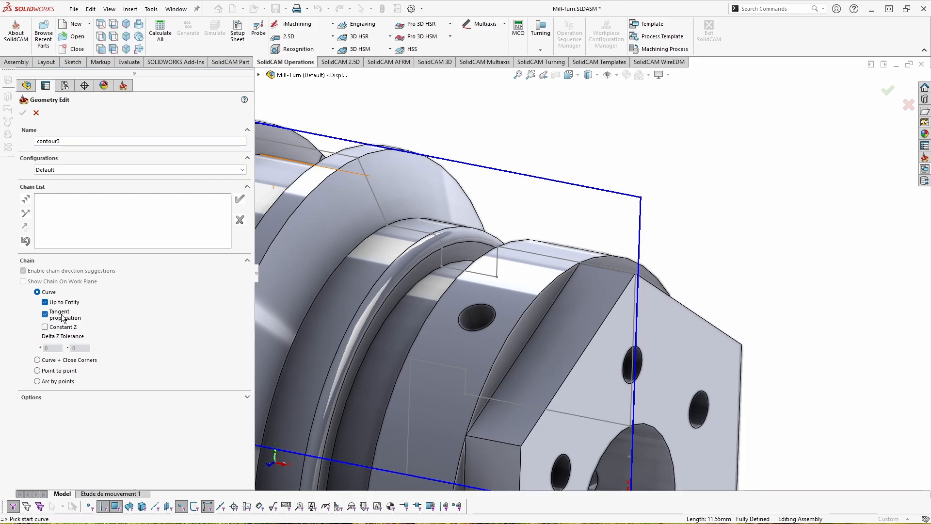
pyautogui.click(618, 272)
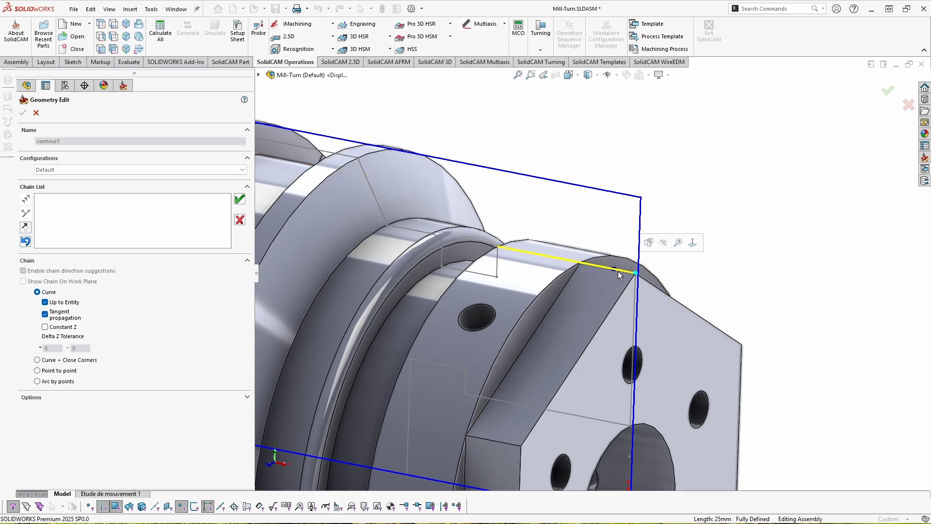
pyautogui.click(383, 217)
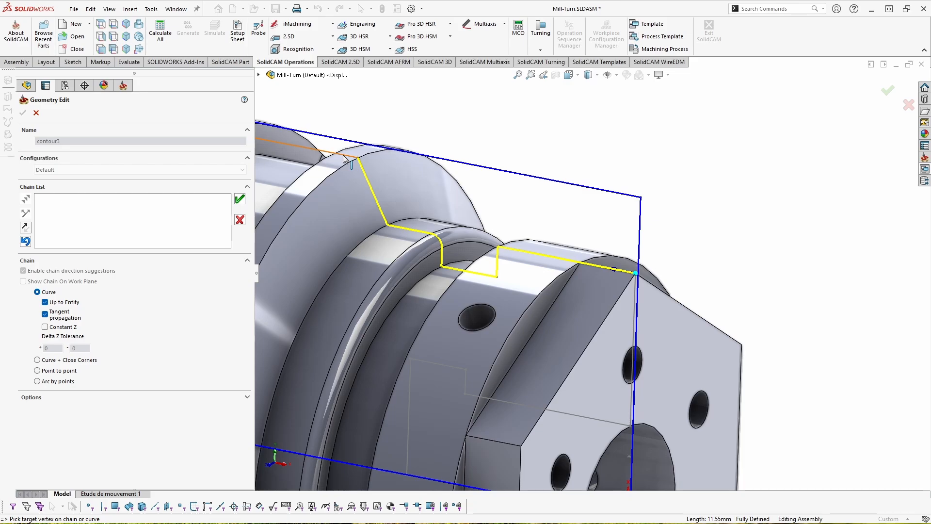
pyautogui.click(240, 220)
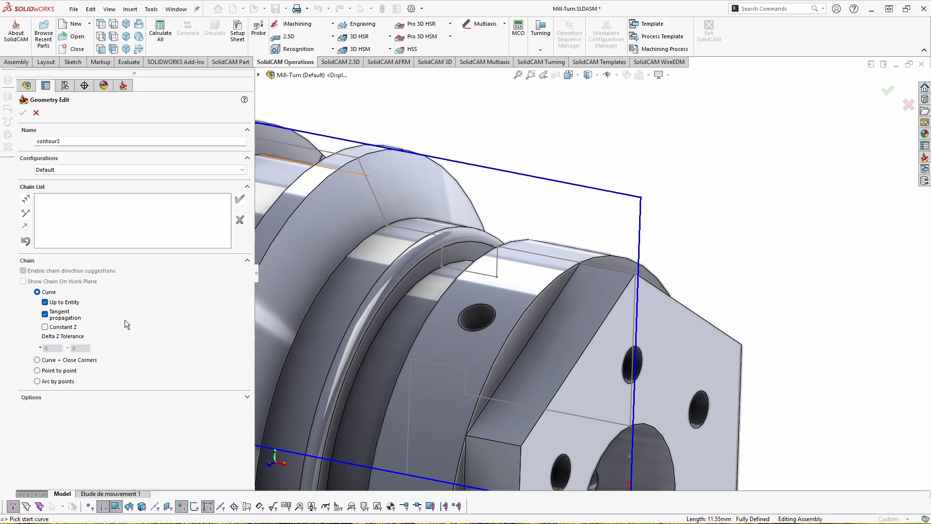
# - Try chaining the shoulder edges with the Curve + Close Corners option
pyautogui.scroll(4, 529, 218)
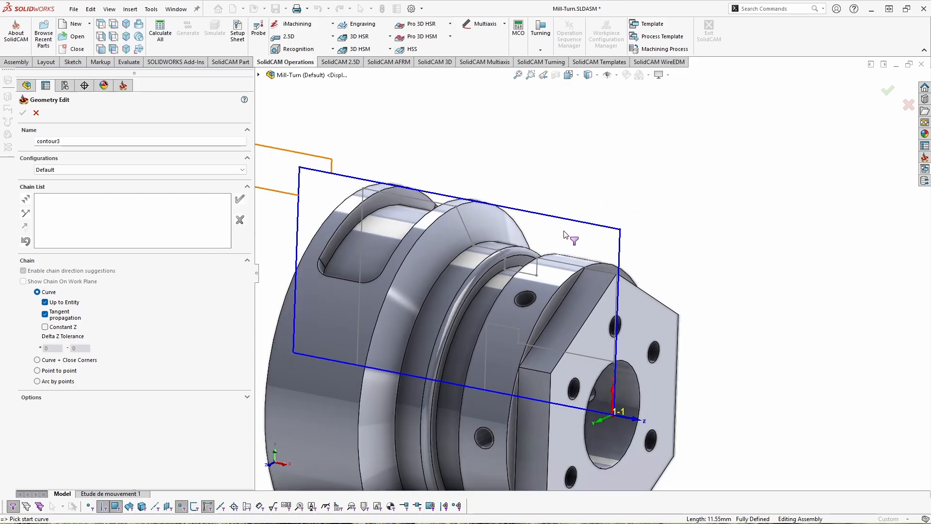
pyautogui.scroll(-2, 628, 360)
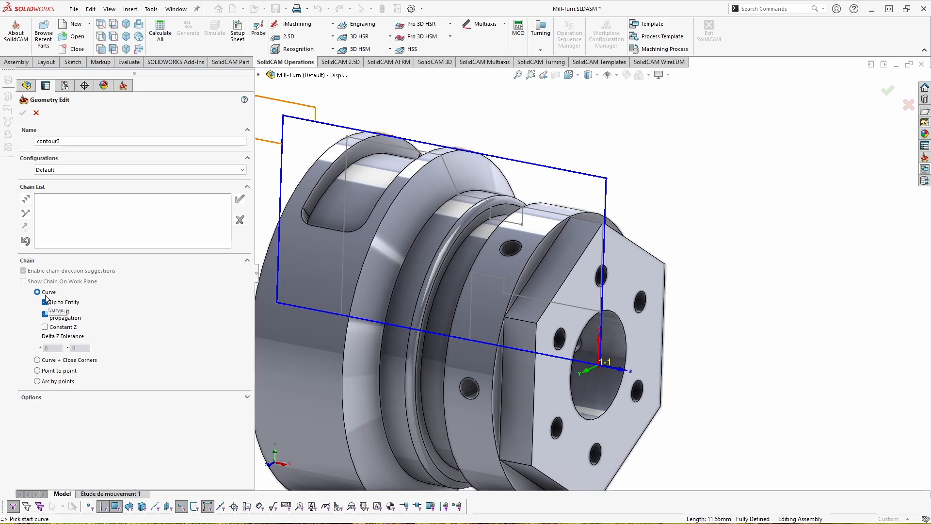
pyautogui.click(37, 360)
pyautogui.scroll(3, 403, 232)
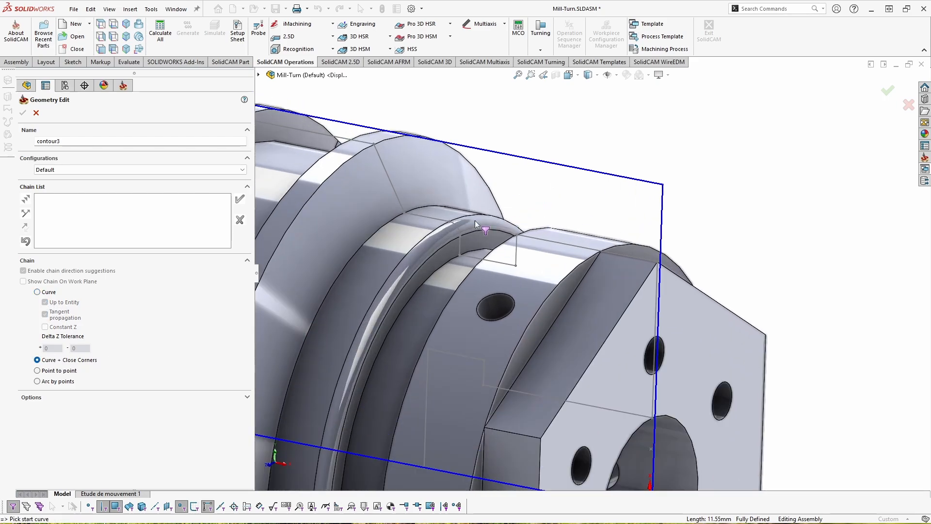
pyautogui.scroll(2, 427, 238)
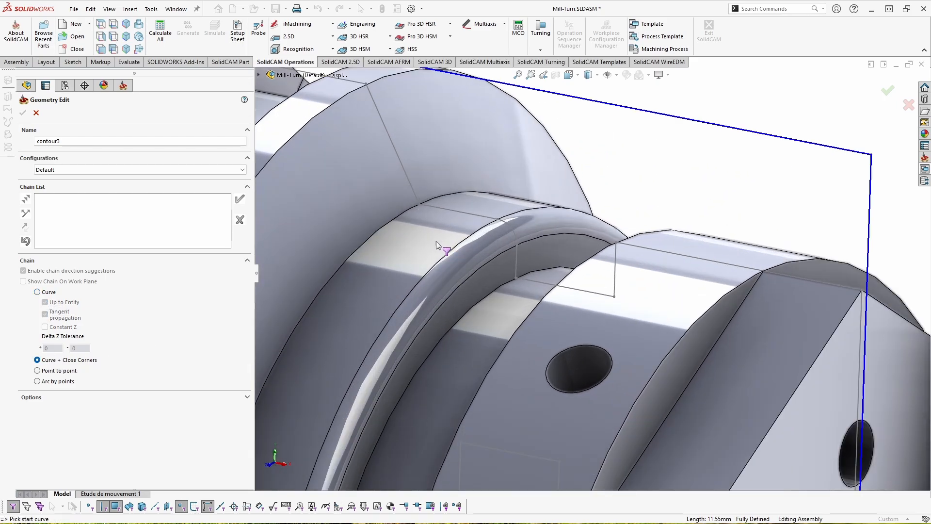
pyautogui.click(752, 268)
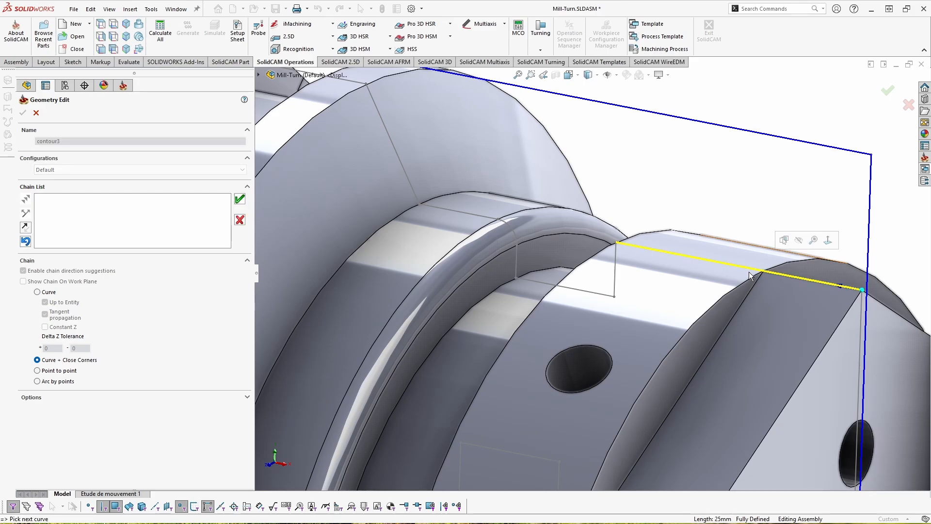
pyautogui.click(469, 215)
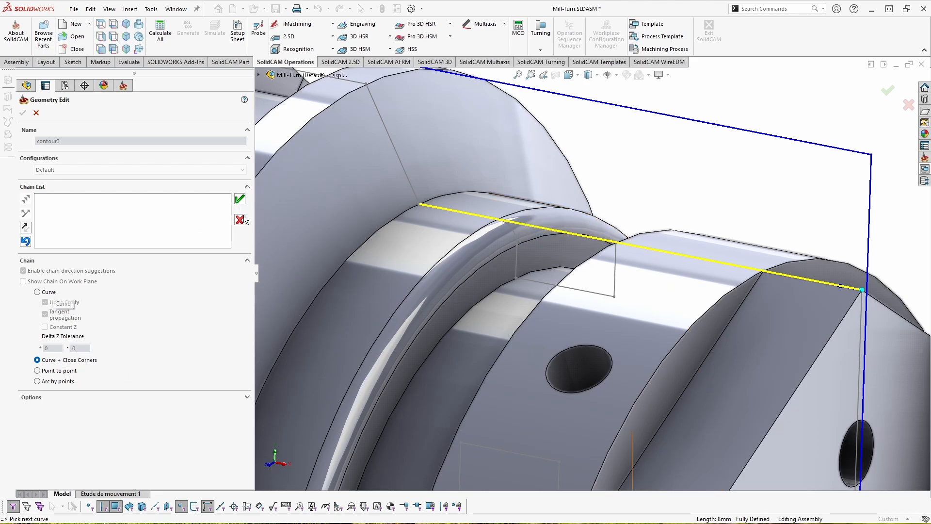
# - Try chaining from the hexagon's corner along the shoulders with Curve and a Point to point segment, then discard the chain
pyautogui.click(49, 293)
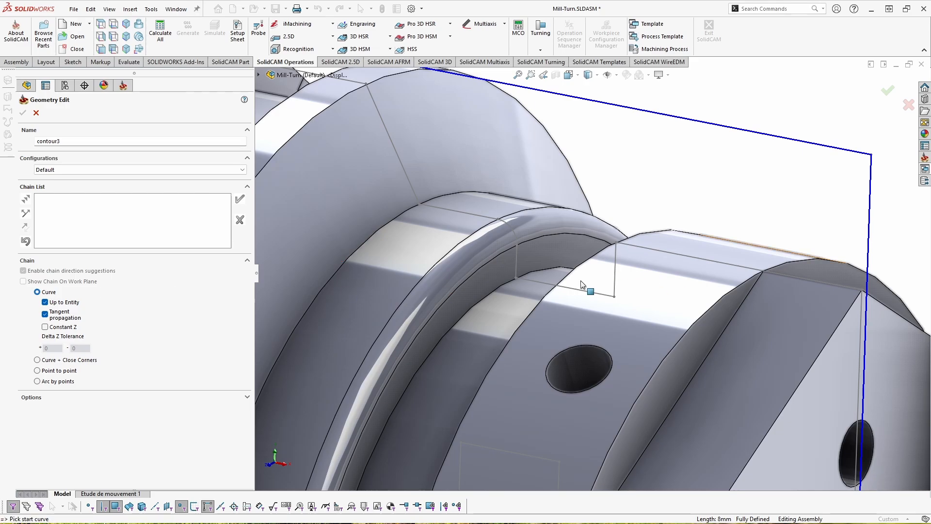
pyautogui.click(839, 286)
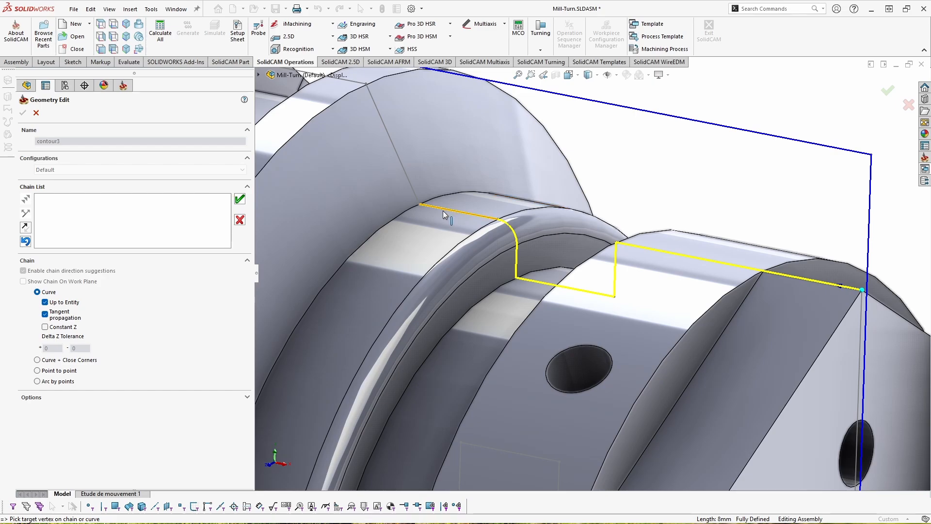
pyautogui.scroll(2, 504, 301)
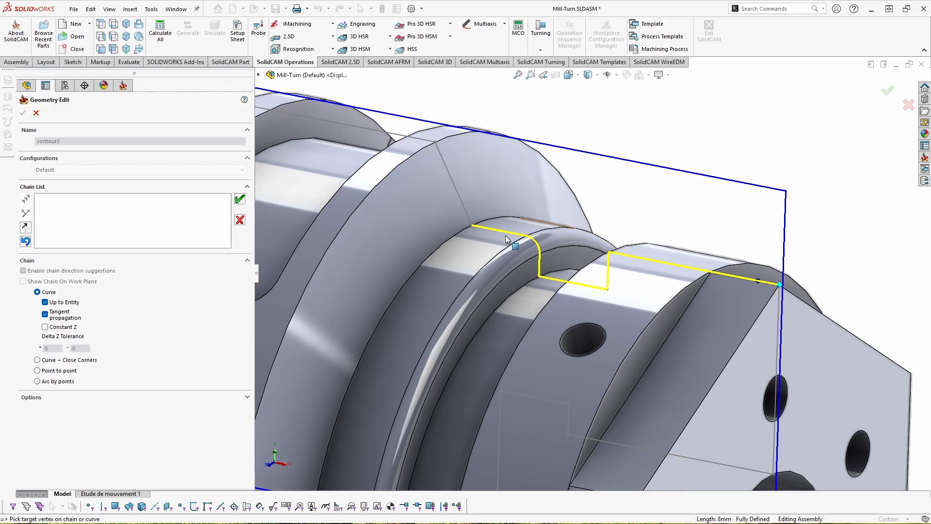
pyautogui.click(49, 371)
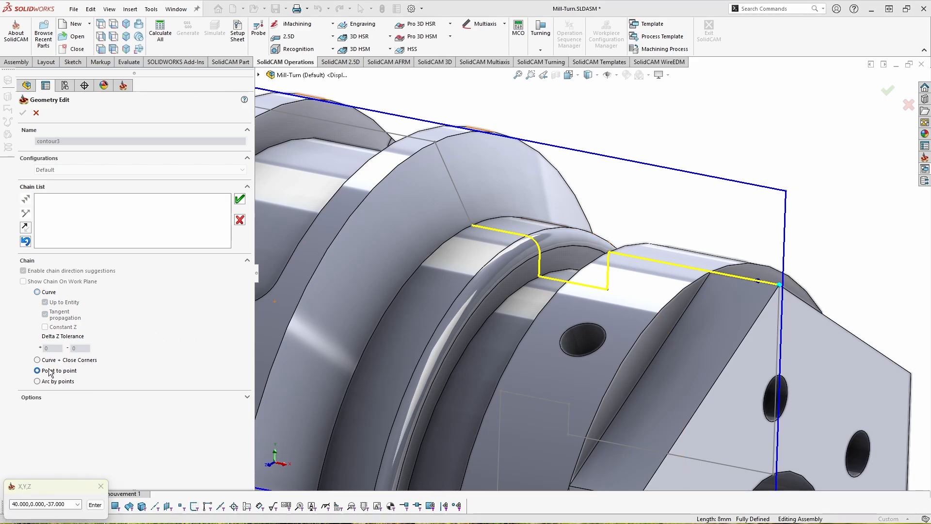
pyautogui.click(435, 142)
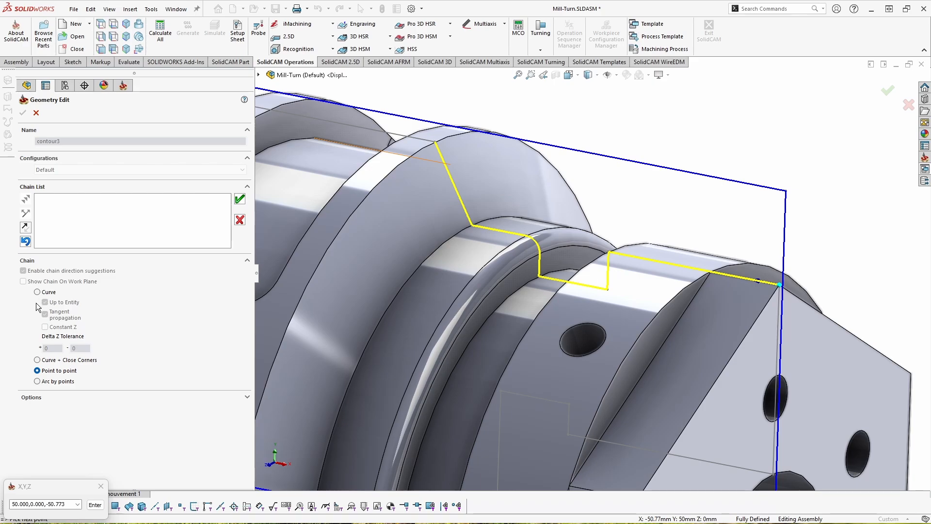
pyautogui.click(240, 220)
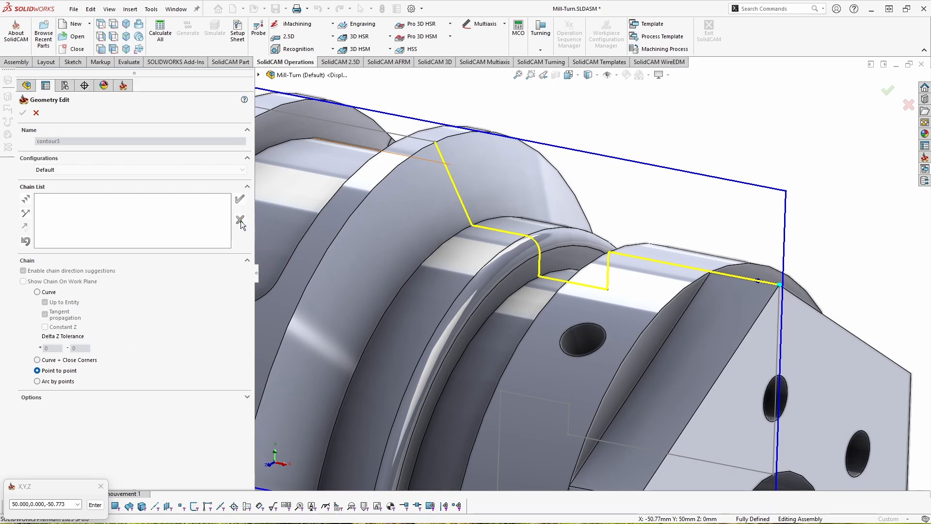
# - Start a new chain with Arc by points, picking three points along the groove's rounded fillet edge
pyautogui.click(49, 383)
pyautogui.scroll(-5, 478, 221)
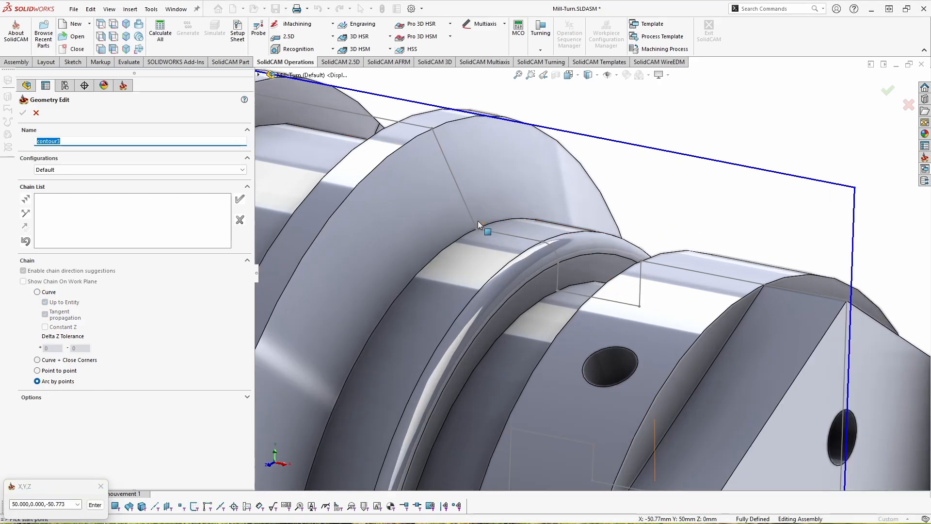
pyautogui.scroll(-3, 550, 257)
pyautogui.click(630, 304)
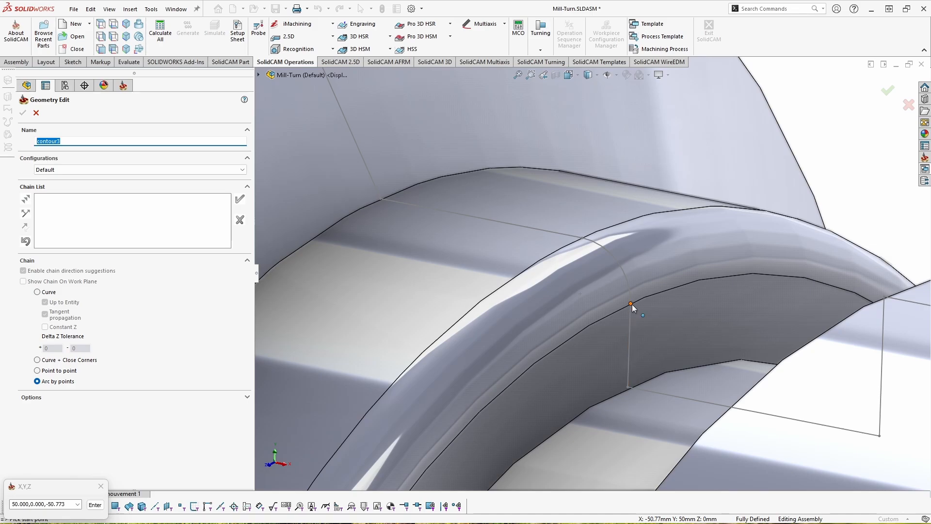
pyautogui.click(617, 263)
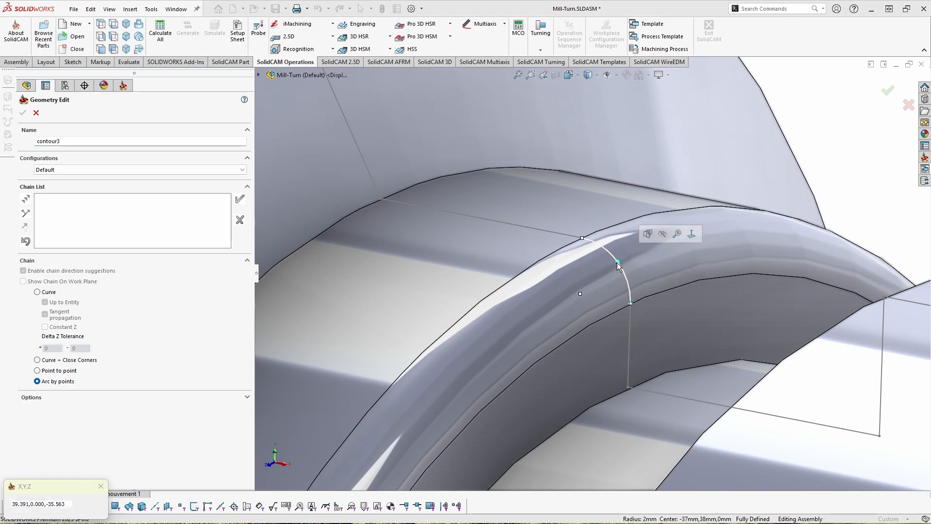
pyautogui.click(583, 239)
pyautogui.scroll(2, 604, 293)
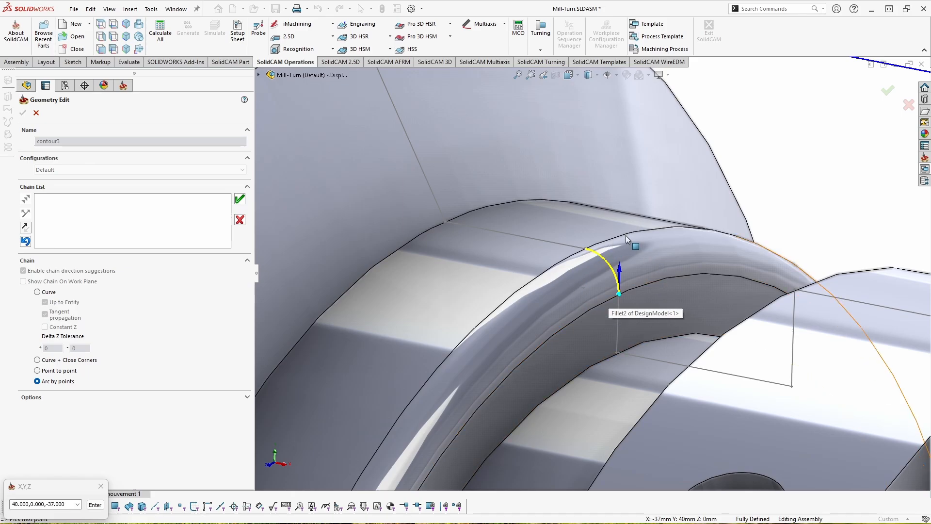
# - Continue the chain with Point to point segments to the shoulder corner and up to the large diameter's outer edge
pyautogui.click(62, 371)
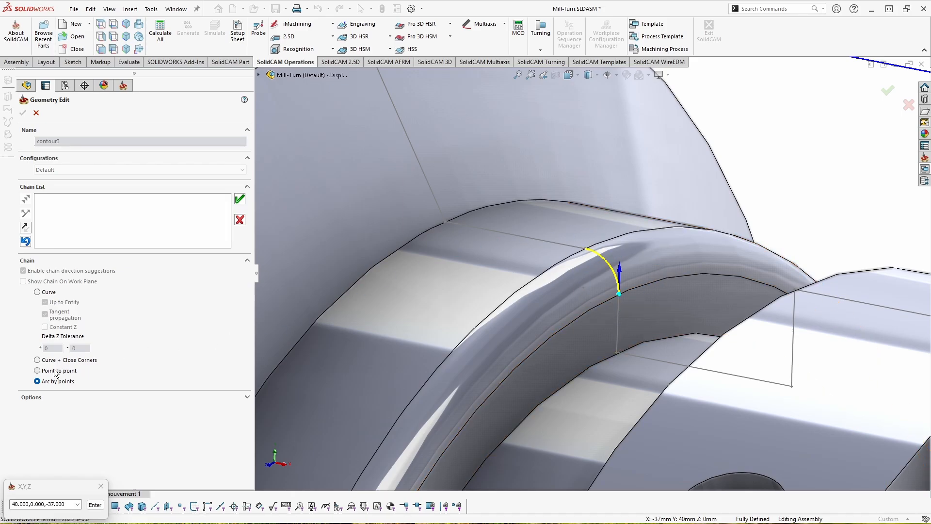
pyautogui.click(445, 221)
pyautogui.moveTo(445, 220); pyautogui.dragTo(447, 151, button='middle')
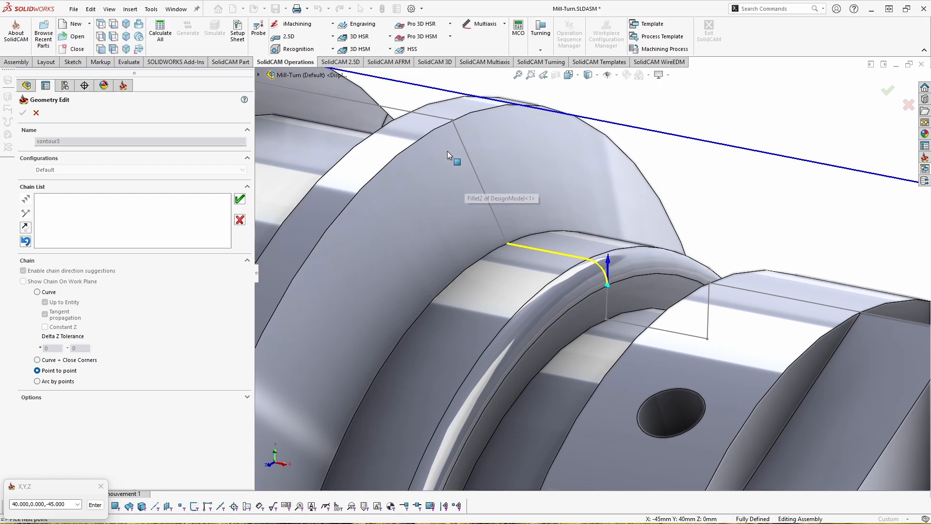
pyautogui.click(451, 122)
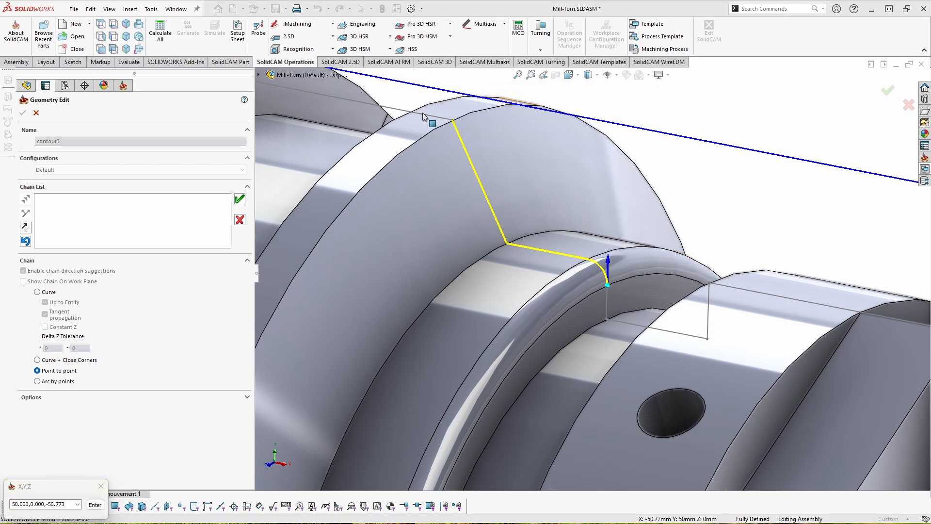
pyautogui.scroll(3, 624, 217)
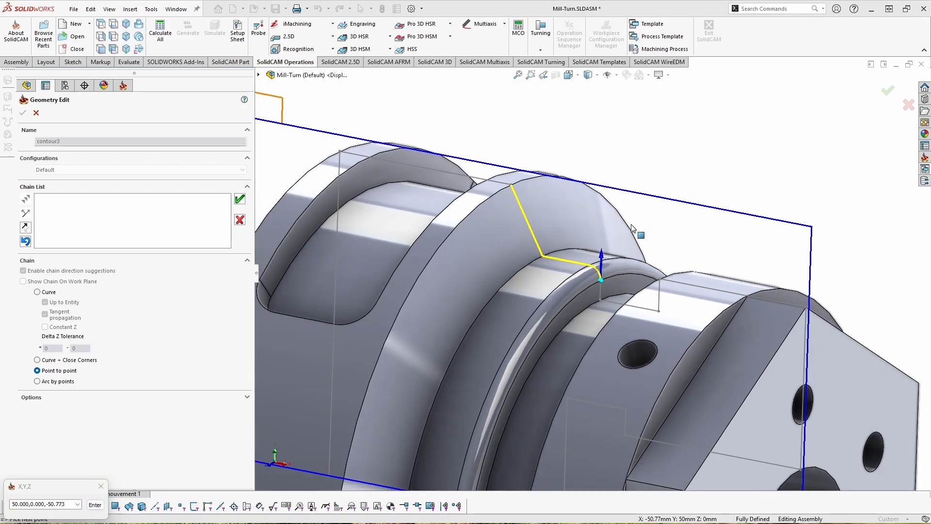
pyautogui.scroll(5, 632, 228)
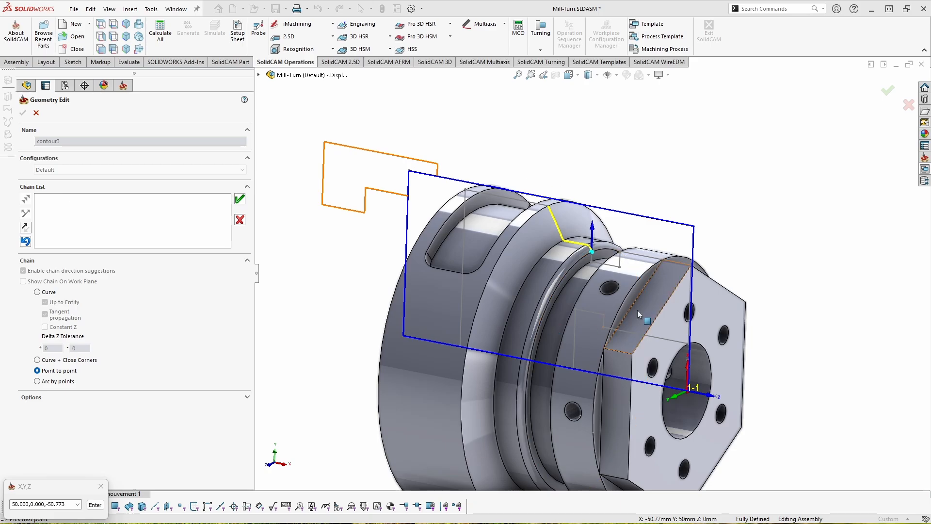